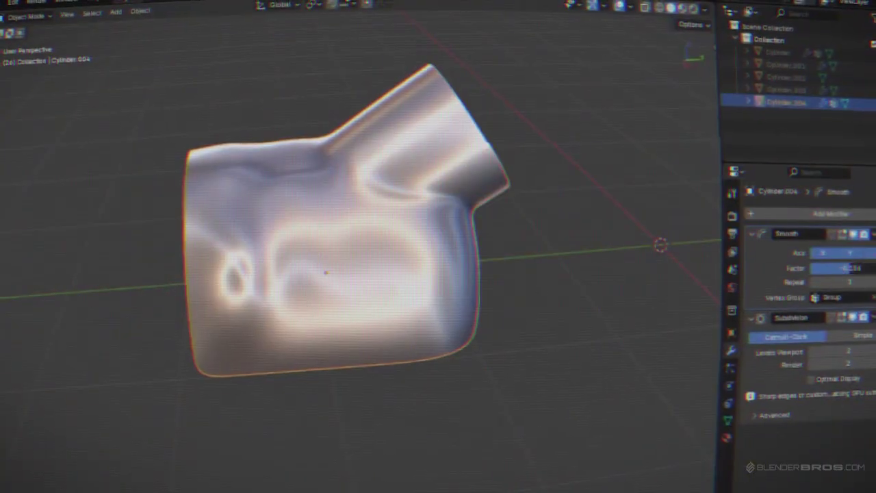
# Raise the Smooth modifier's factor toward 1.484 and inspect the branch's tube opening in Object Mode.
pyautogui.moveTo(842, 267); pyautogui.dragTo(859, 268)
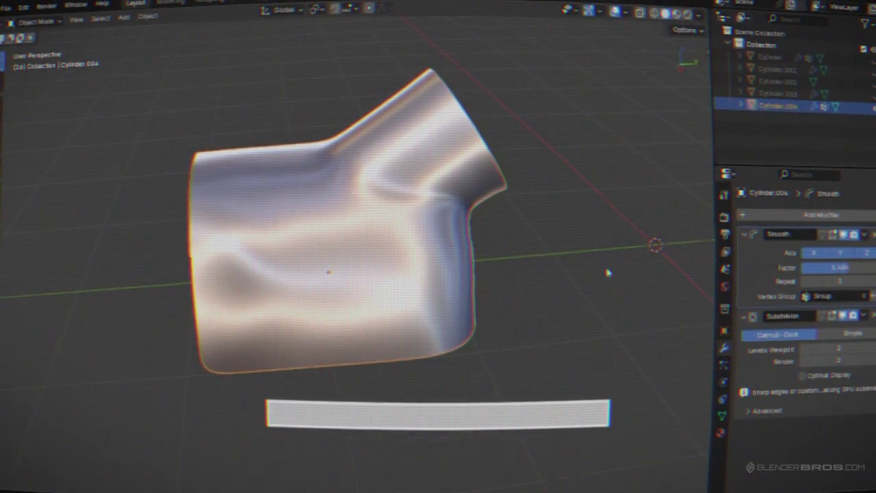
pyautogui.moveTo(597, 269); pyautogui.dragTo(561, 247, button='middle')
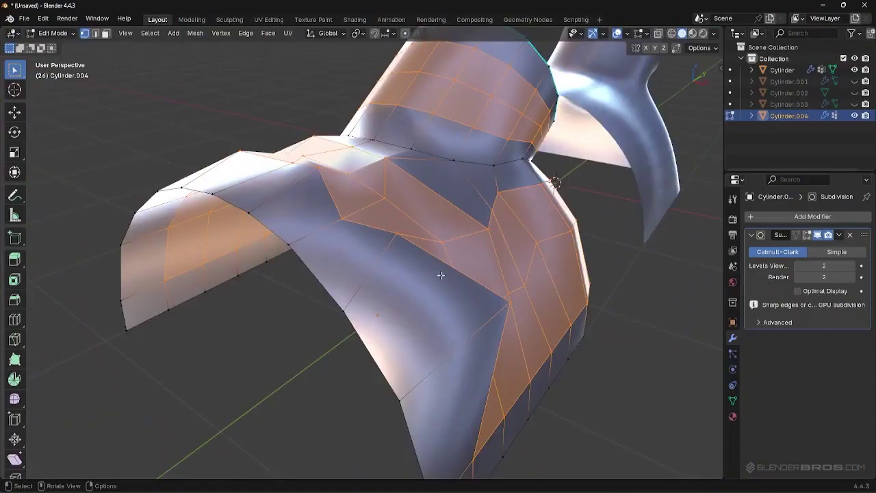
pyautogui.scroll(-2, 317, 209)
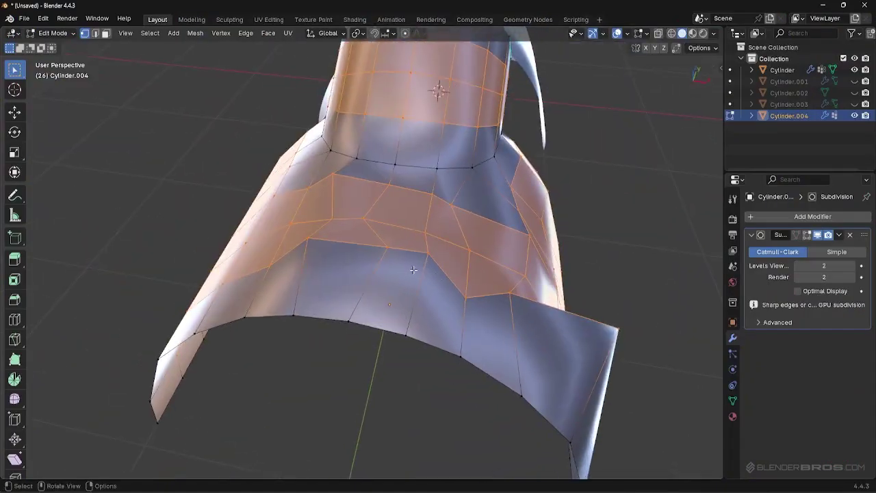
pyautogui.press('Tab')
pyautogui.scroll(-4, 510, 218)
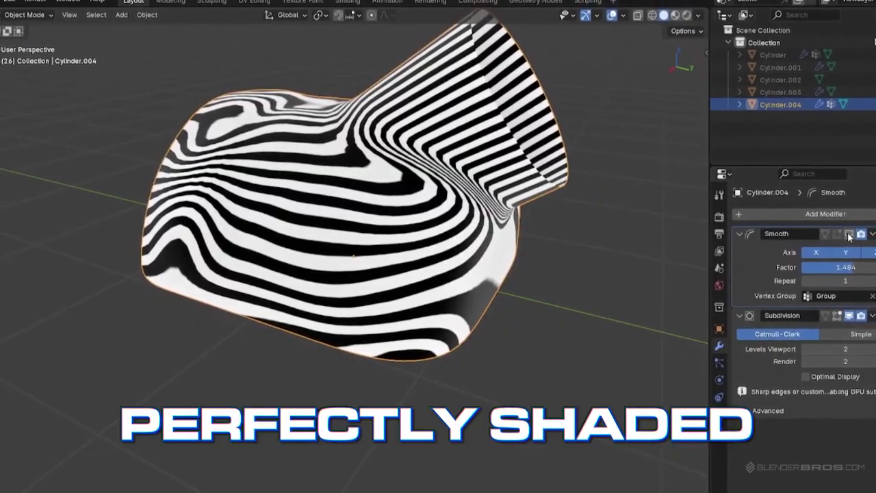
# Select Cylinder.004, carrying only level-2 Subdivision, beside its smoothed duplicate.
pyautogui.click(849, 236)
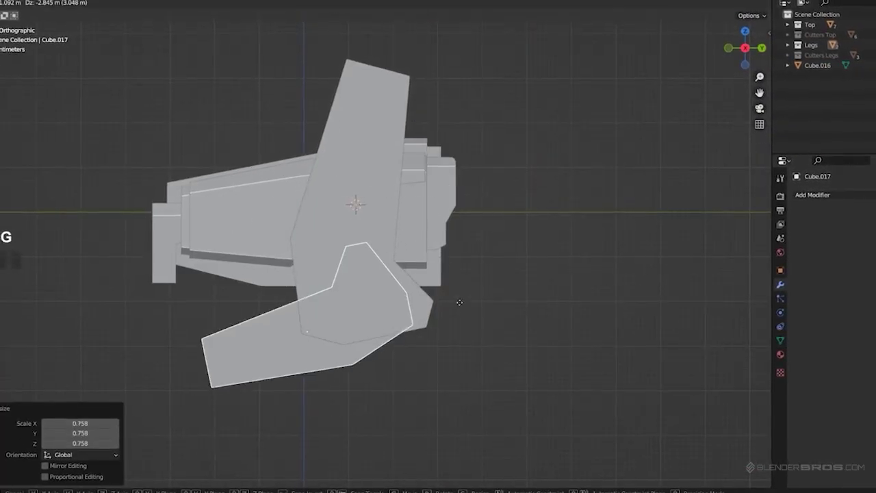
pyautogui.press('r')
pyautogui.click(529, 203)
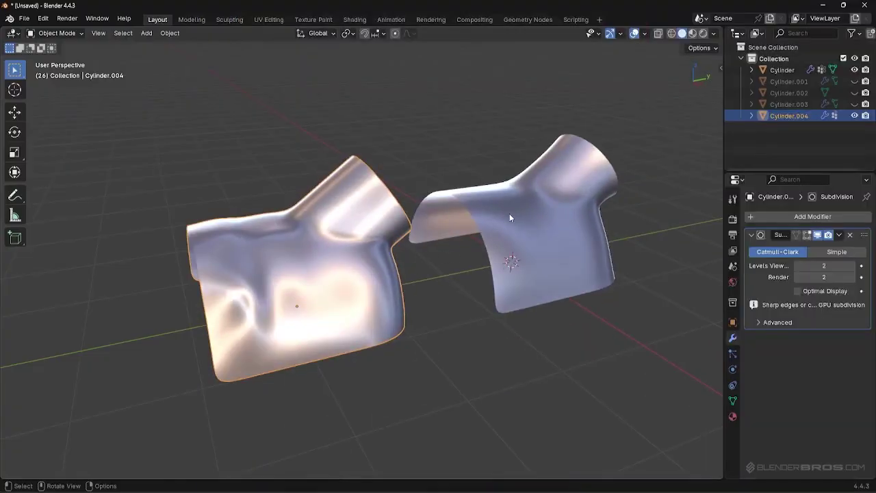
# Select the smoothed copy and hide it.
pyautogui.click(509, 216)
pyautogui.moveTo(508, 216); pyautogui.dragTo(551, 249, button='middle')
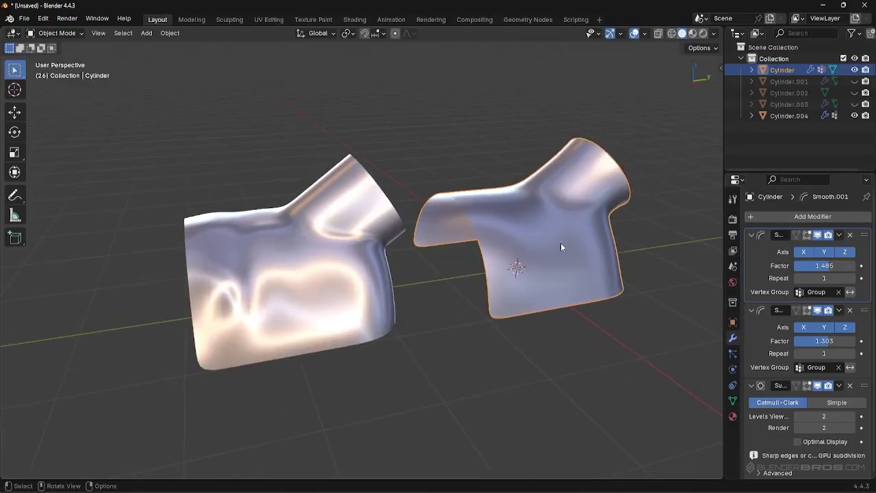
pyautogui.press('h')
# Put Cylinder.004 into Edit Mode and orbit around its uneven vertex cage.
pyautogui.click(335, 246)
pyautogui.moveTo(335, 246); pyautogui.dragTo(358, 251, button='middle')
pyautogui.scroll(3, 401, 223)
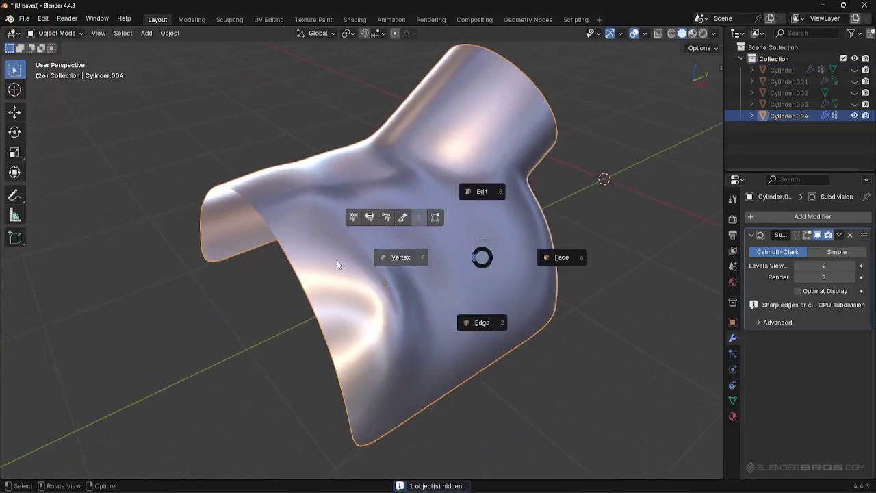
pyautogui.press('Tab')
pyautogui.moveTo(454, 270); pyautogui.dragTo(398, 270, button='middle')
pyautogui.moveTo(311, 239); pyautogui.dragTo(291, 259, button='middle')
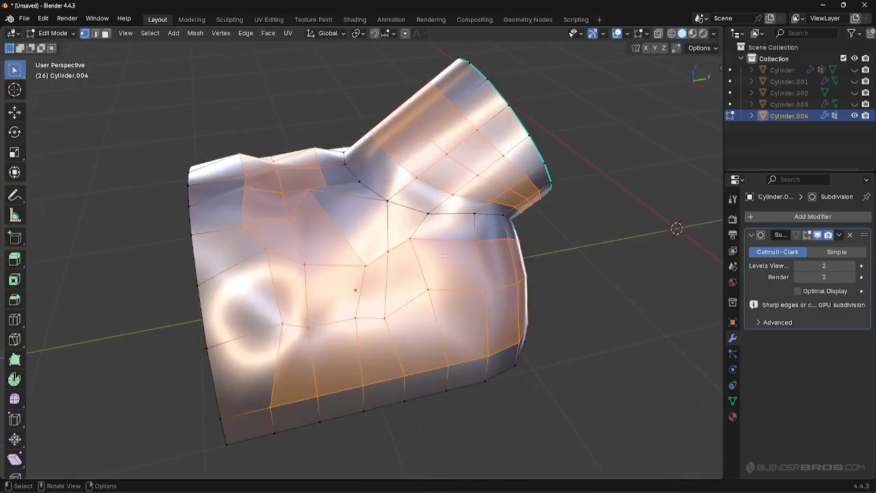
pyautogui.moveTo(420, 281); pyautogui.dragTo(442, 261, button='middle')
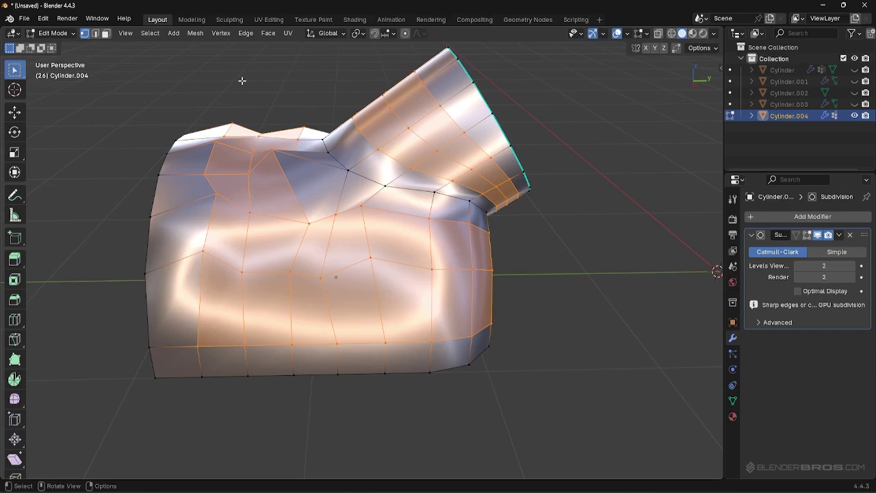
pyautogui.moveTo(242, 80); pyautogui.dragTo(300, 110, button='middle')
pyautogui.press('F3')
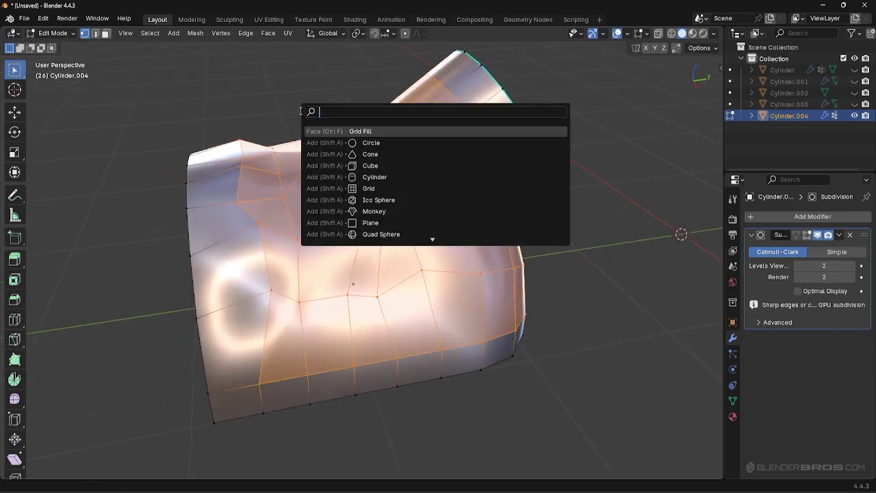
pyautogui.write('smooth')
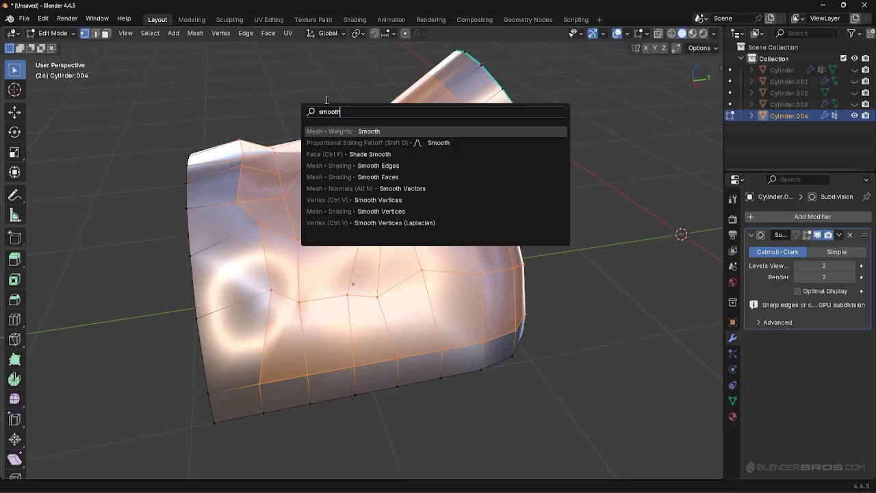
pyautogui.click(406, 200)
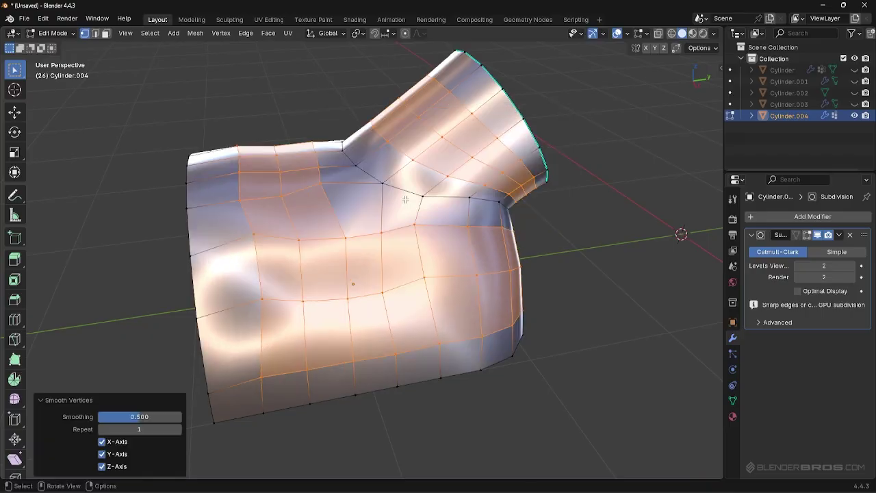
pyautogui.moveTo(213, 369); pyautogui.dragTo(201, 399, button='middle')
pyautogui.moveTo(139, 416); pyautogui.dragTo(164, 416)
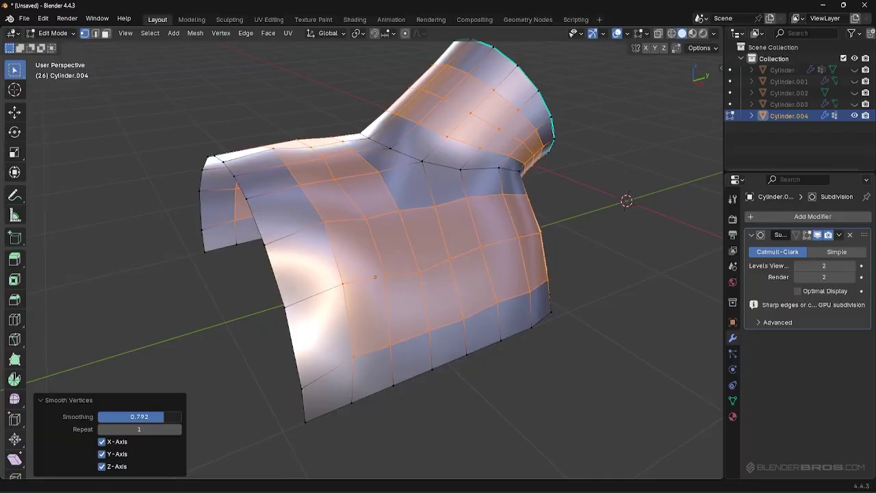
pyautogui.click(177, 429)
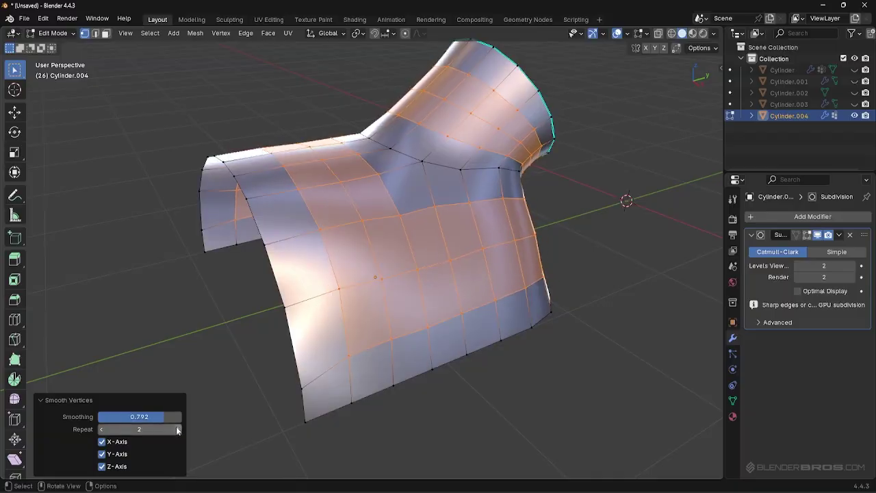
pyautogui.click(177, 430)
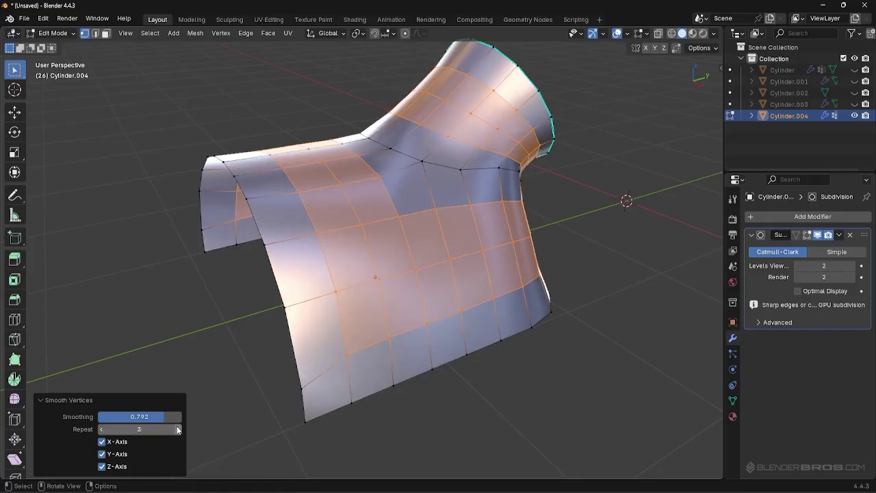
pyautogui.moveTo(548, 301); pyautogui.dragTo(495, 290, button='middle')
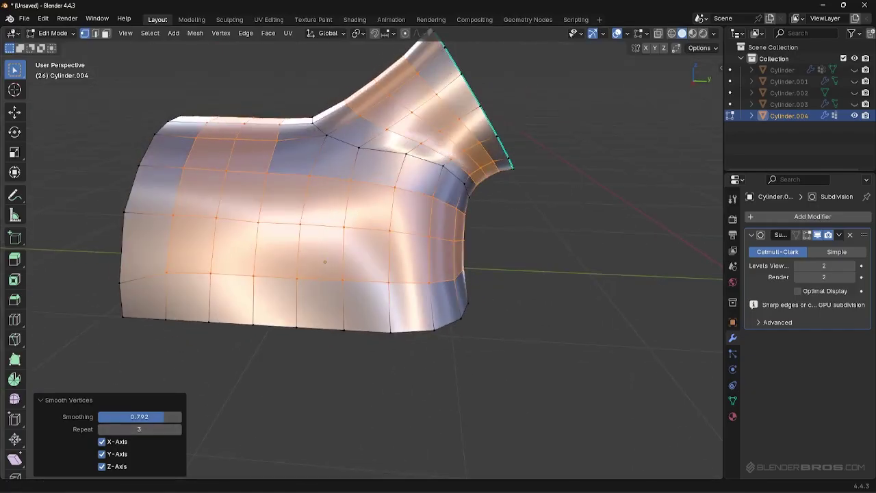
pyautogui.moveTo(395, 233); pyautogui.dragTo(481, 198, button='middle')
pyautogui.scroll(4, 438, 190)
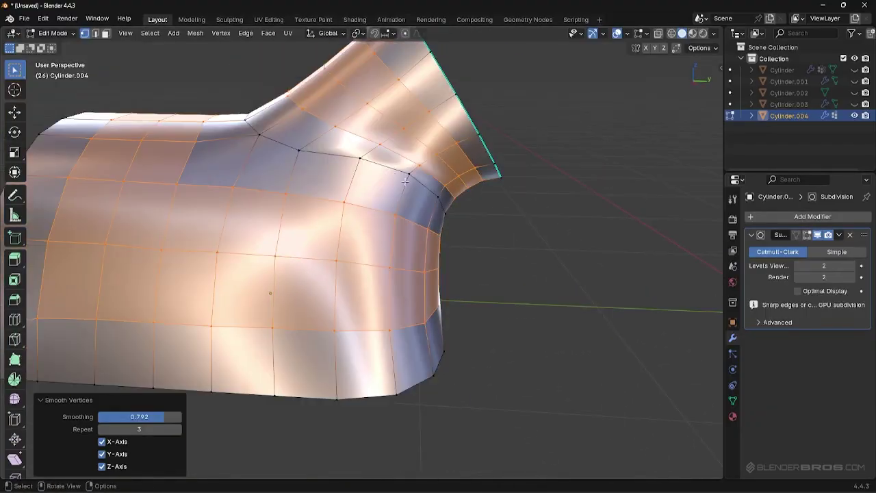
pyautogui.moveTo(405, 181); pyautogui.dragTo(349, 167, button='middle')
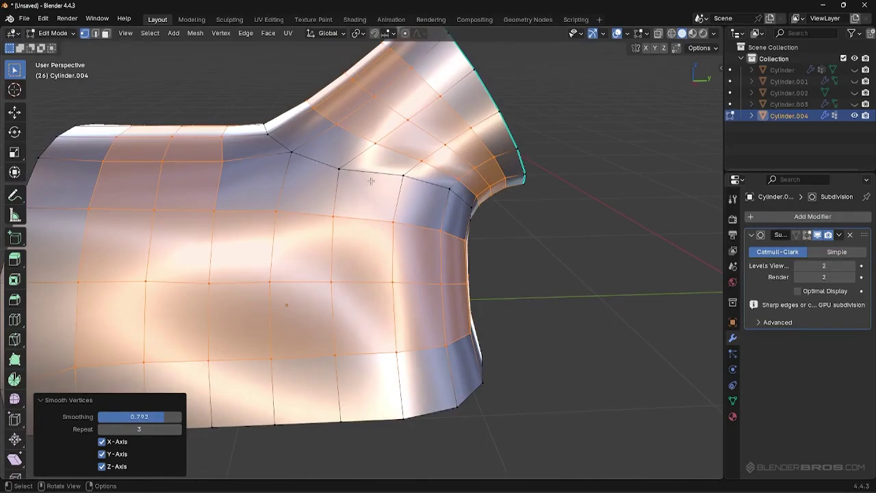
# Compare the subdivided surface with and without the vertex smoothing using undo and redo.
pyautogui.hotkey('ctrl', 'z')
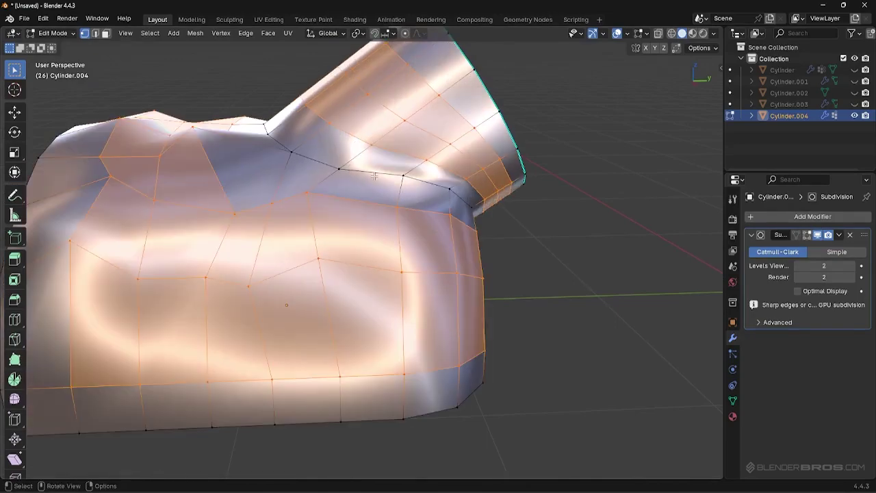
pyautogui.press('Tab')
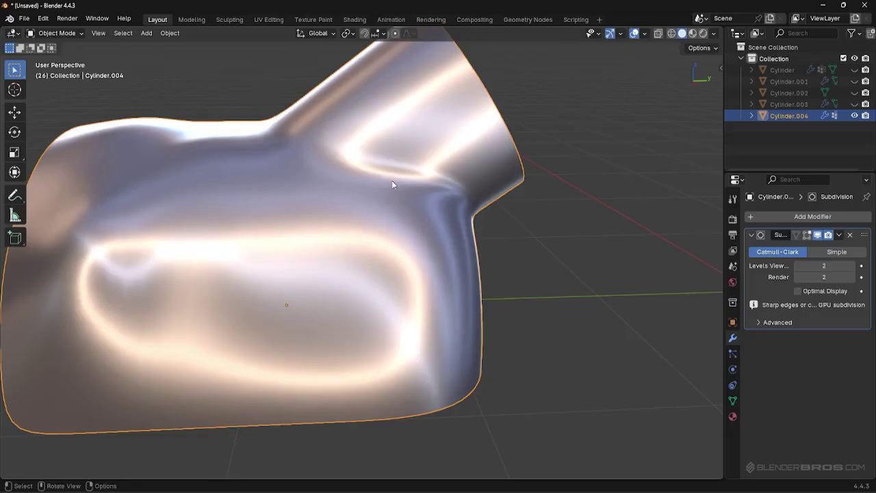
pyautogui.press('Tab')
pyautogui.hotkey('ctrl', 'shift', 'z')
pyautogui.press('Tab')
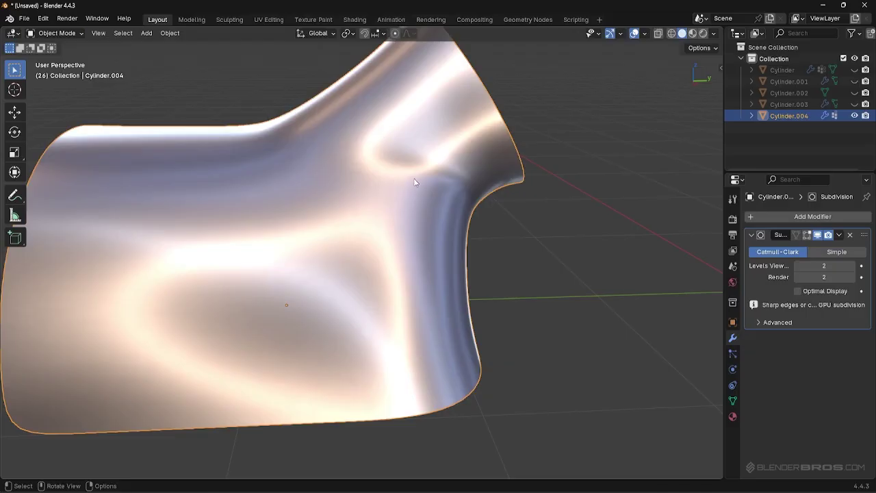
# Undo the vertex smoothing again and turn off the Subdivision modifier in the viewport.
pyautogui.press('Tab')
pyautogui.hotkey('ctrl', 'z')
pyautogui.scroll(-5, 282, 279)
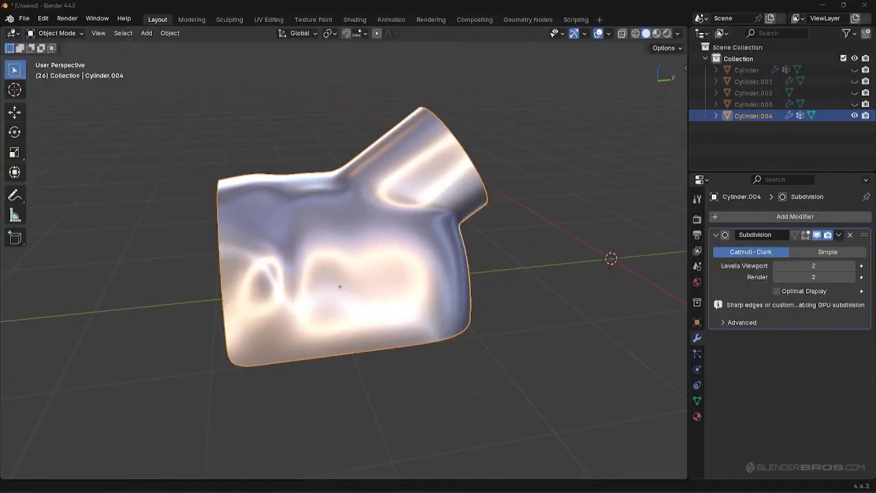
pyautogui.moveTo(490, 255); pyautogui.dragTo(472, 242, button='middle')
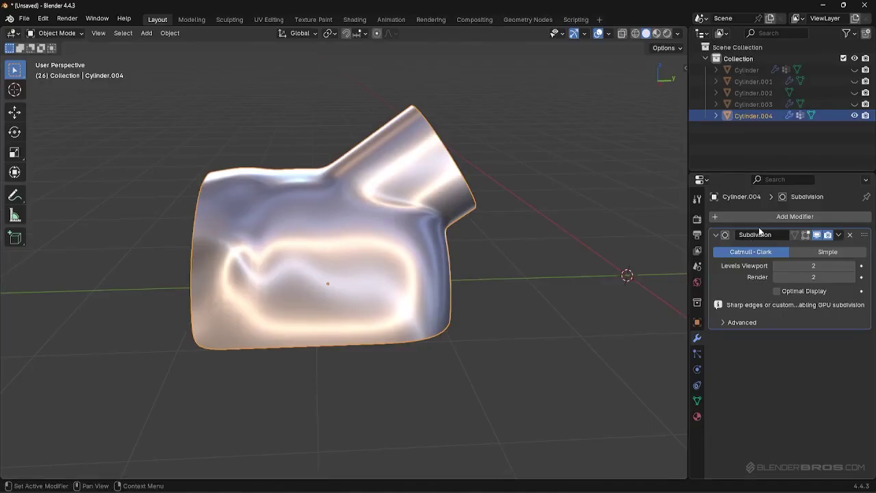
pyautogui.click(817, 236)
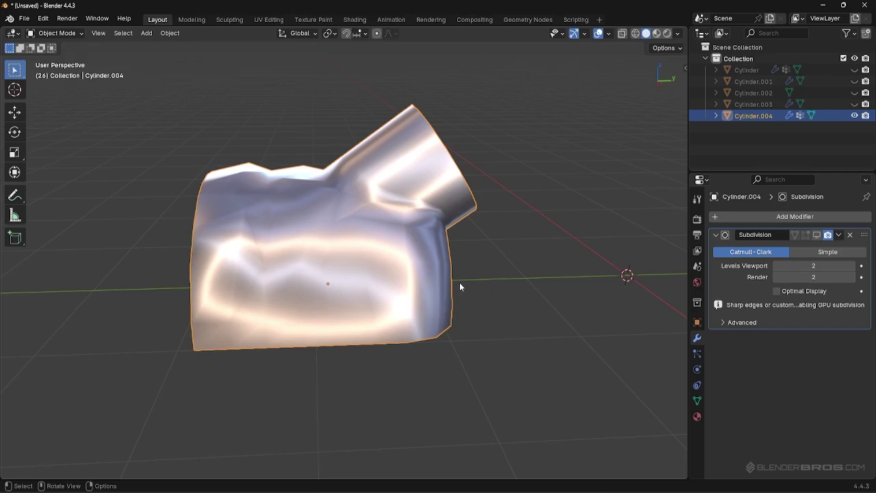
# Re-show the Subdivision and add a Smooth deform modifier with a factor above 1.
pyautogui.click(819, 236)
pyautogui.click(774, 216)
pyautogui.moveTo(774, 215)
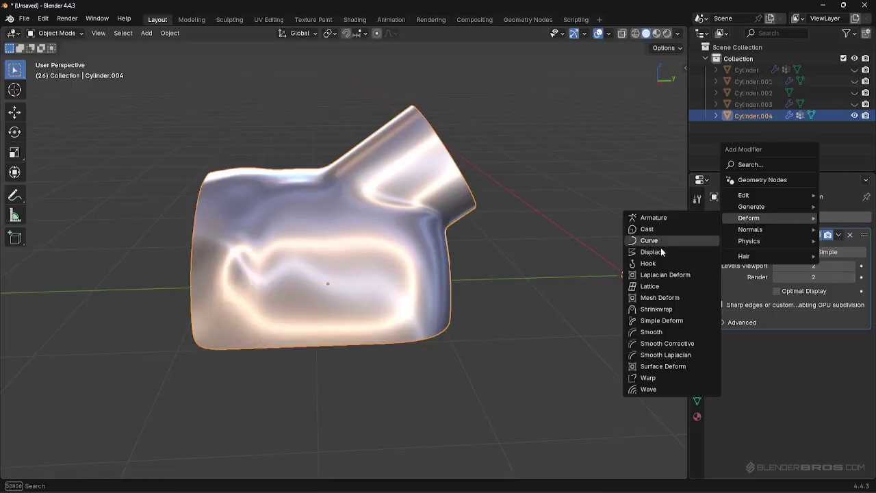
pyautogui.click(652, 332)
pyautogui.moveTo(535, 306); pyautogui.dragTo(560, 301, button='middle')
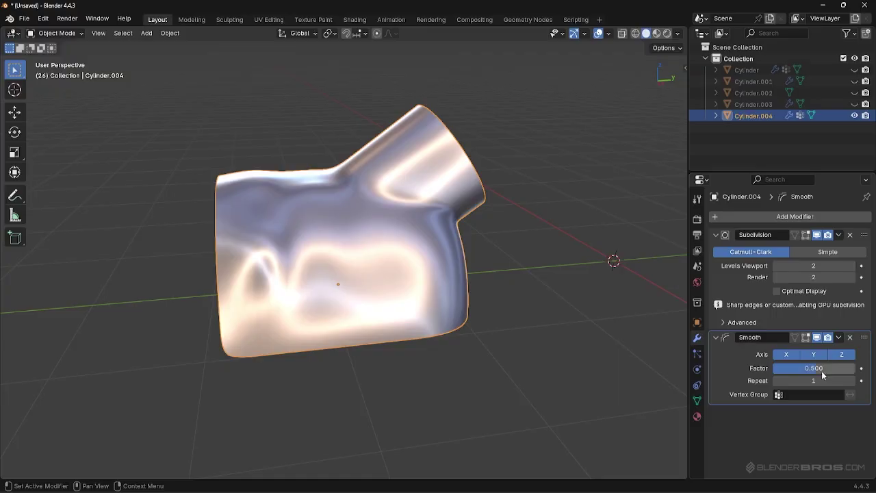
pyautogui.moveTo(823, 375)
pyautogui.mouseDown()
pyautogui.moveTo(788, 375)
pyautogui.moveTo(863, 375)
pyautogui.moveTo(828, 372)
pyautogui.mouseUp()
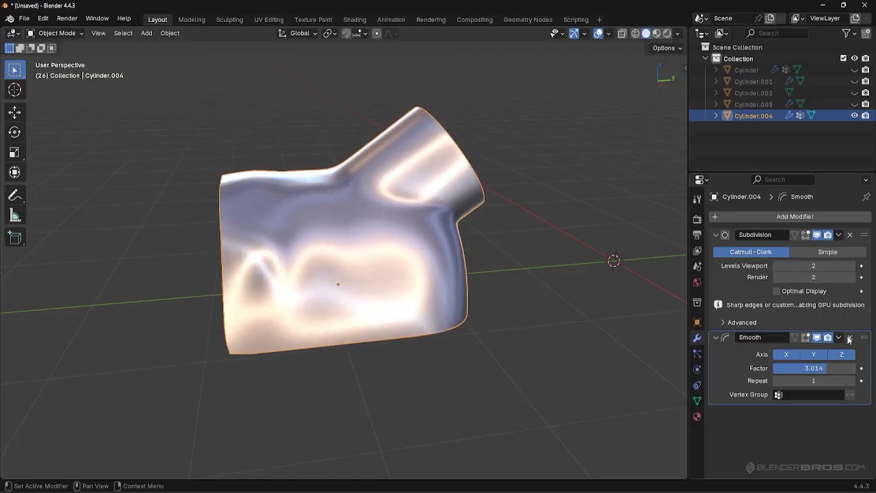
# Move Smooth above Subdivision and compare the mesh with each modifier toggled off and on.
pyautogui.moveTo(864, 338); pyautogui.dragTo(853, 226)
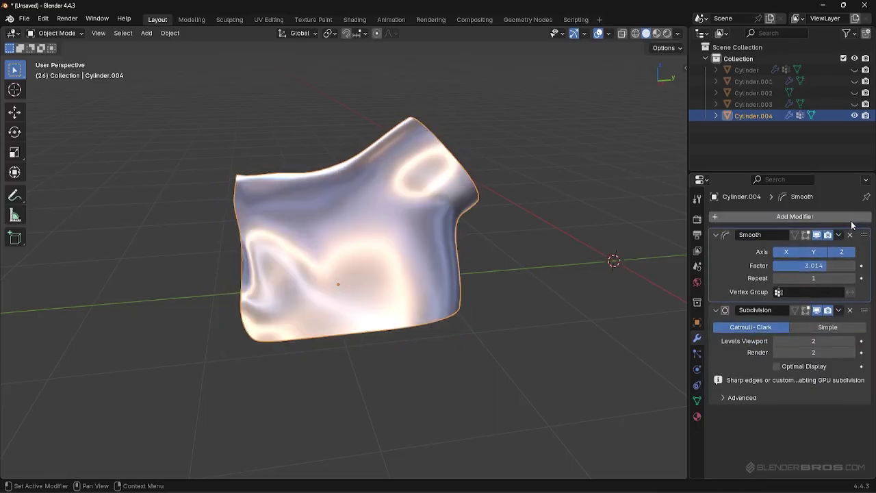
pyautogui.click(817, 235)
pyautogui.click(817, 311)
pyautogui.click(817, 311)
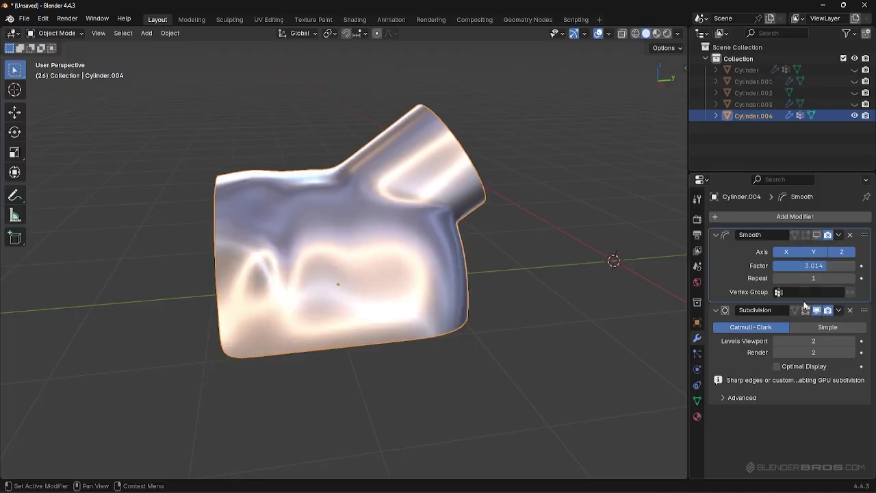
pyautogui.click(817, 236)
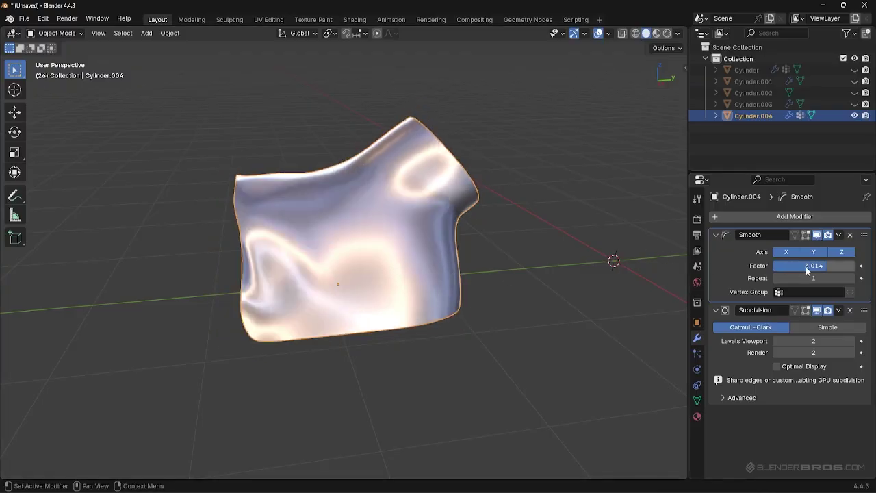
# Try Smooth factors from -0.374 to above 1, settling on 0.063.
pyautogui.moveTo(814, 266); pyautogui.dragTo(258, 294)
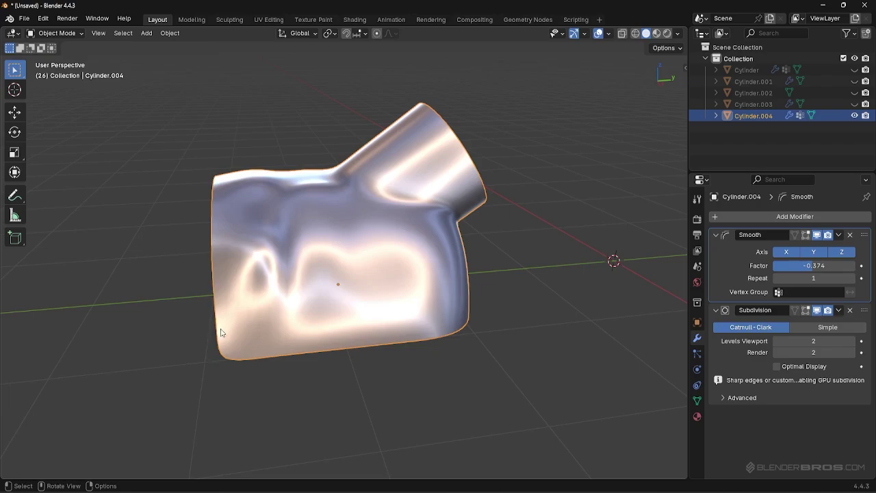
pyautogui.moveTo(226, 313); pyautogui.dragTo(434, 276, button='middle')
pyautogui.scroll(4, 356, 175)
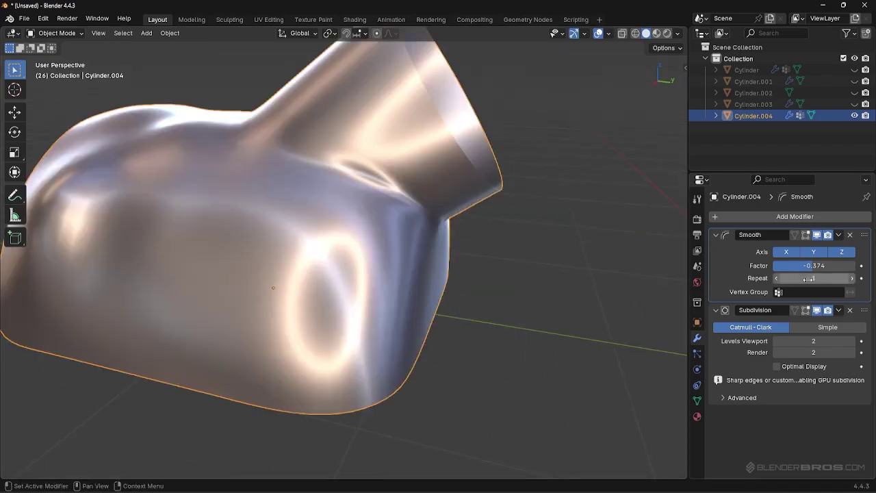
pyautogui.moveTo(815, 266); pyautogui.dragTo(444, 225)
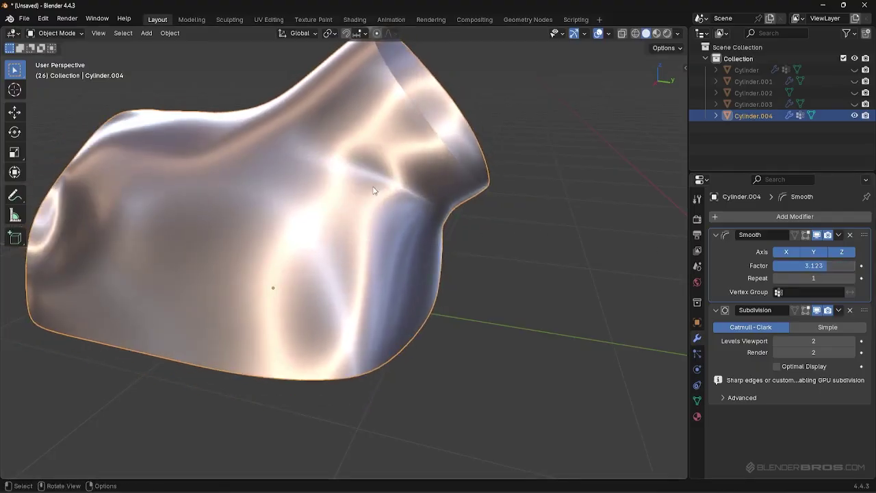
pyautogui.moveTo(814, 266)
pyautogui.mouseDown()
pyautogui.moveTo(770, 266)
pyautogui.moveTo(816, 269)
pyautogui.mouseUp()
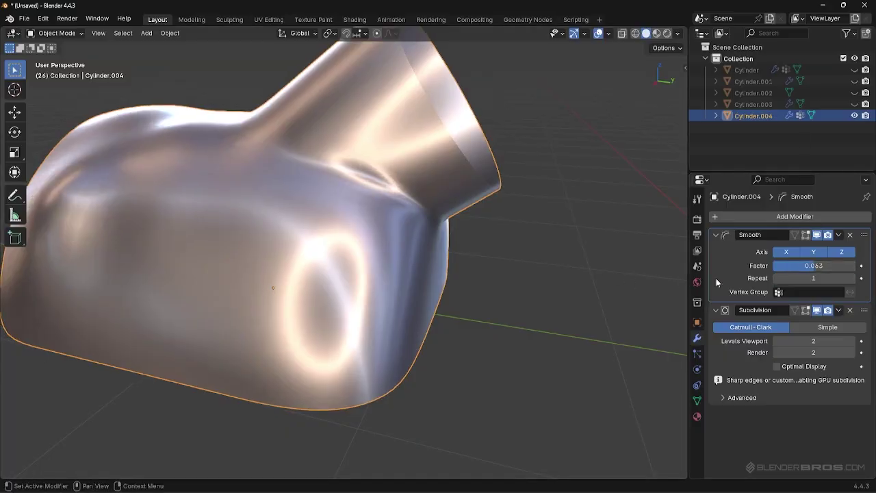
pyautogui.moveTo(479, 260); pyautogui.dragTo(383, 199, button='middle')
# In Edit Mode, select a shortest-path loop of vertices around the pipe opening's border.
pyautogui.press('Tab')
pyautogui.scroll(-6, 411, 281)
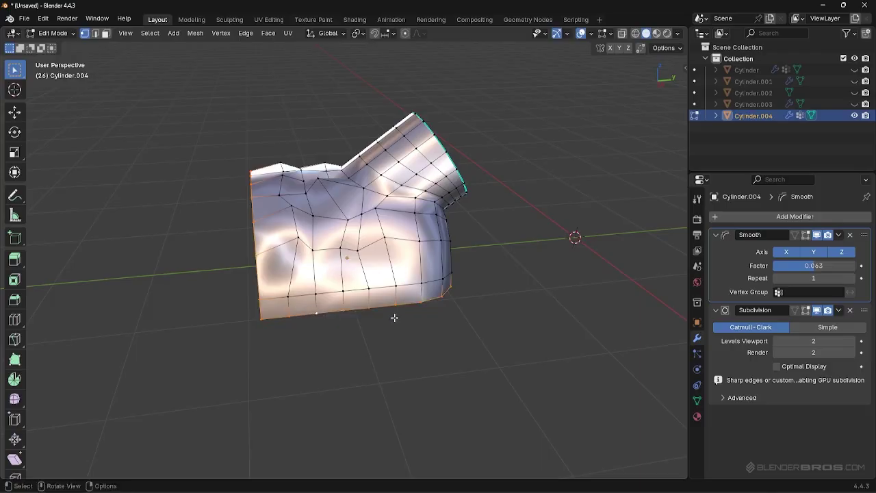
pyautogui.moveTo(448, 315); pyautogui.dragTo(445, 206, button='middle')
pyautogui.scroll(3, 475, 198)
pyautogui.moveTo(461, 165); pyautogui.dragTo(395, 141, button='middle')
pyautogui.keyDown('ctrl'); pyautogui.click(351, 237); pyautogui.keyUp('ctrl')
# Invert the selection so only the interior vertices are selected.
pyautogui.moveTo(344, 132); pyautogui.dragTo(437, 233, button='middle')
pyautogui.scroll(-3, 413, 208)
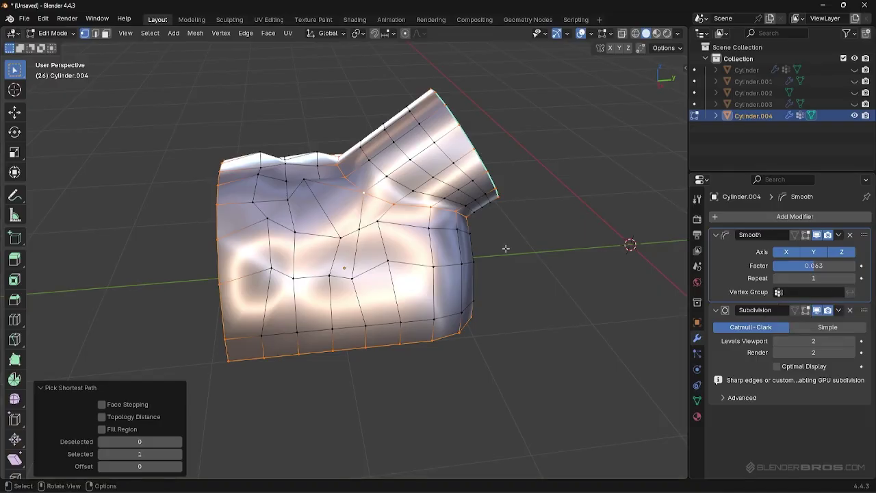
pyautogui.hotkey('ctrl', 'i')
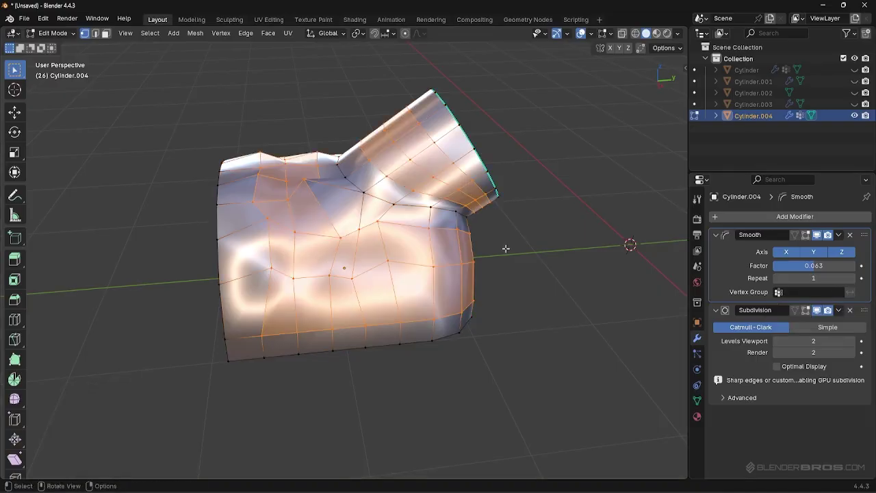
# Assign the interior vertices to a new vertex group 'Group', check it with Select/Deselect, and exit Edit Mode.
pyautogui.click(697, 401)
pyautogui.click(733, 322)
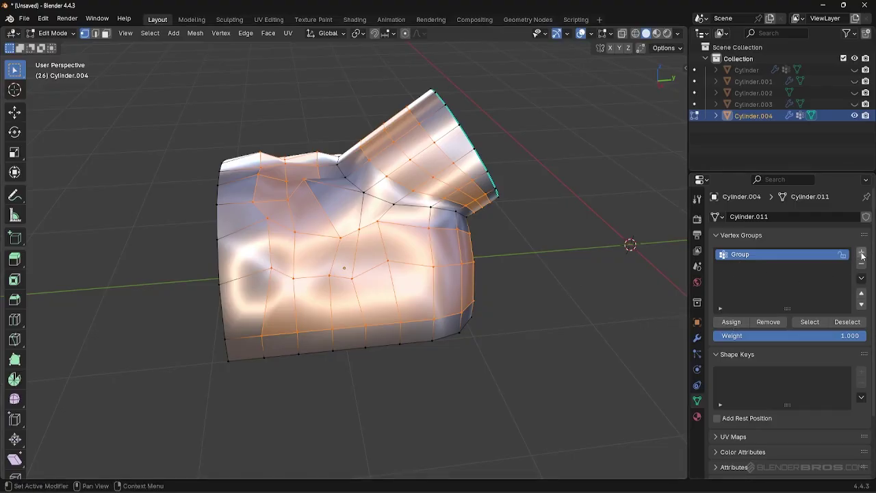
pyautogui.hotkey('alt', 'a')
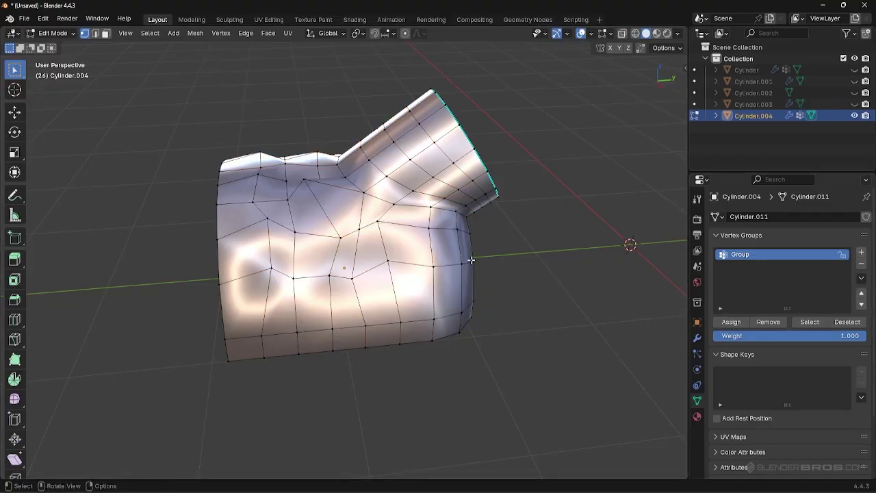
pyautogui.click(809, 322)
pyautogui.click(847, 322)
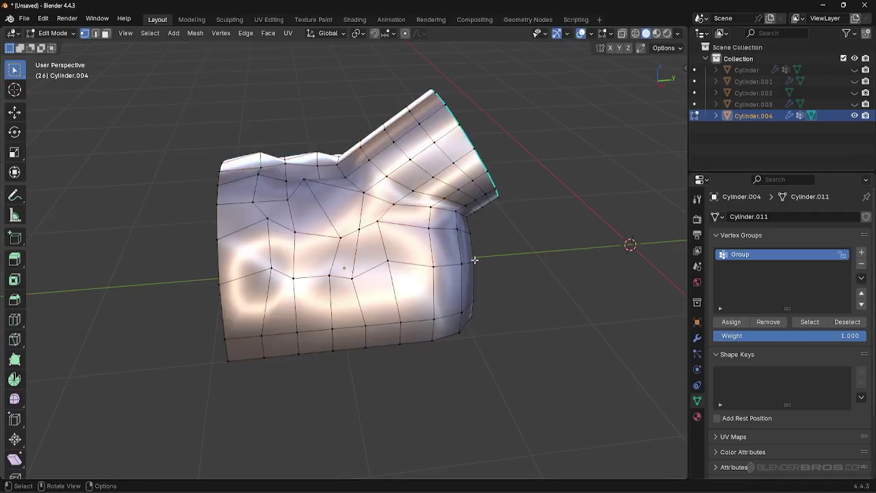
pyautogui.click(809, 322)
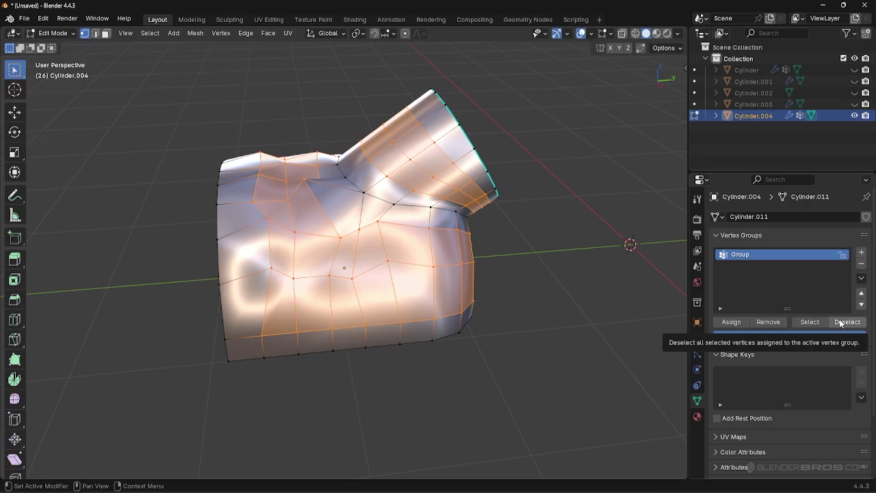
pyautogui.click(841, 321)
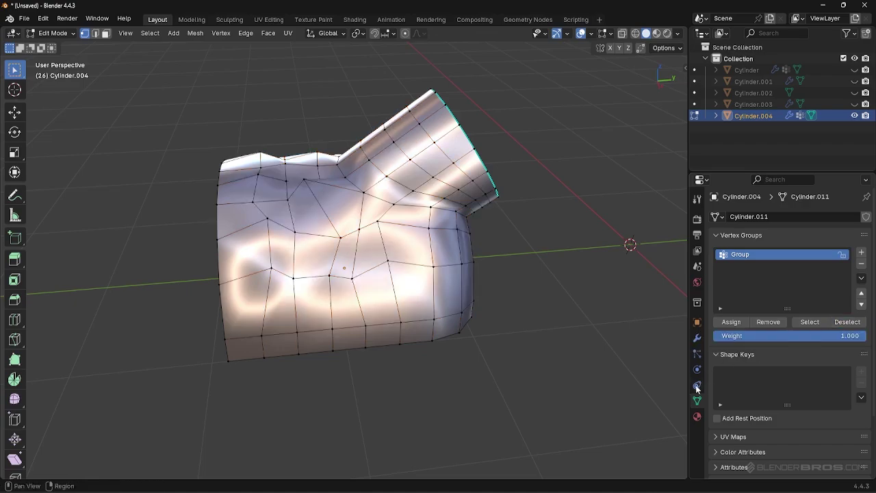
pyautogui.press('Tab')
# Limit the Smooth modifier to the Group vertex group and raise its factor.
pyautogui.click(697, 338)
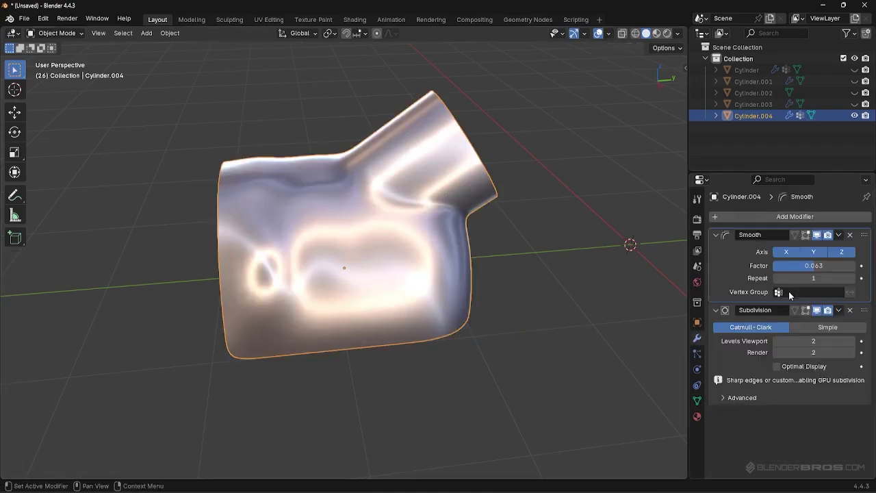
pyautogui.click(791, 294)
pyautogui.click(759, 308)
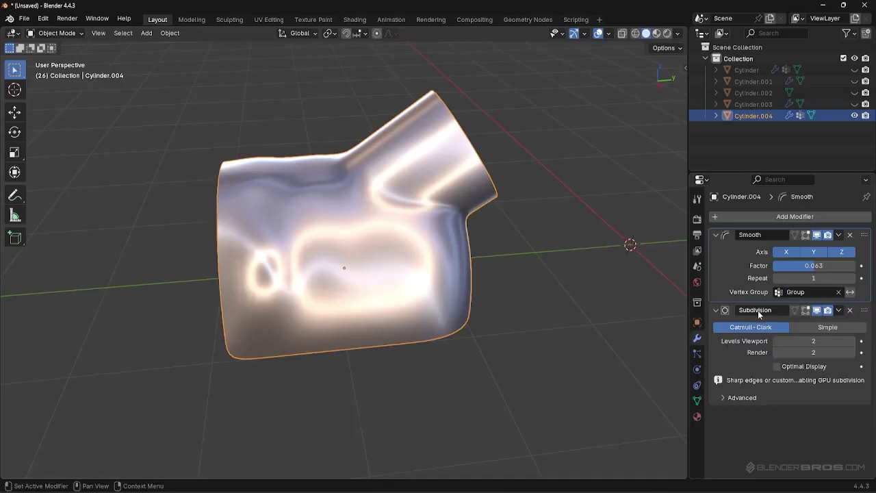
pyautogui.moveTo(814, 266)
pyautogui.mouseDown()
pyautogui.moveTo(839, 266)
pyautogui.moveTo(826, 266)
pyautogui.mouseUp()
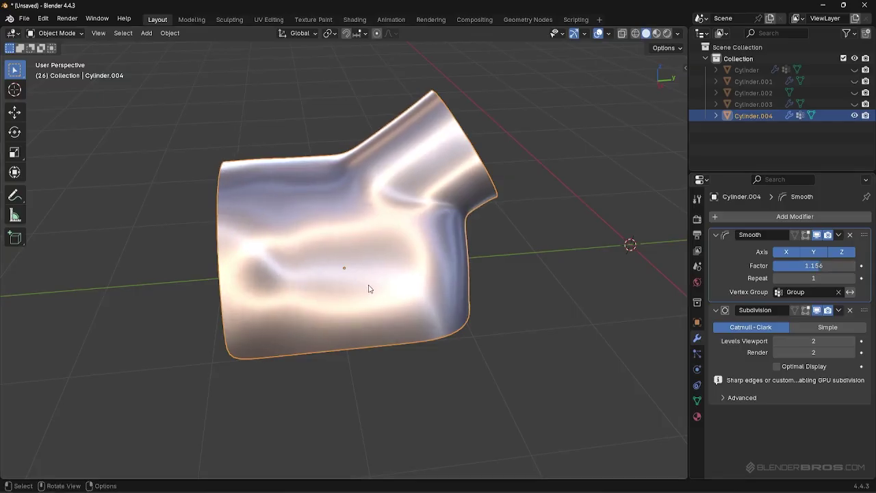
# Highlight the Group vertices in Edit Mode to confirm the group.
pyautogui.press('Tab')
pyautogui.click(697, 401)
pyautogui.click(814, 322)
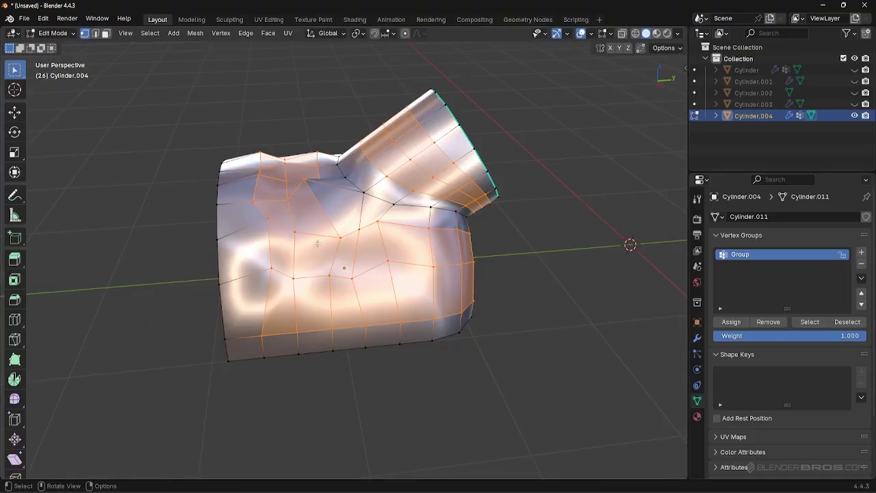
# Fine-tune the Smooth factor to 1.484 and inspect the result in Object Mode.
pyautogui.click(697, 338)
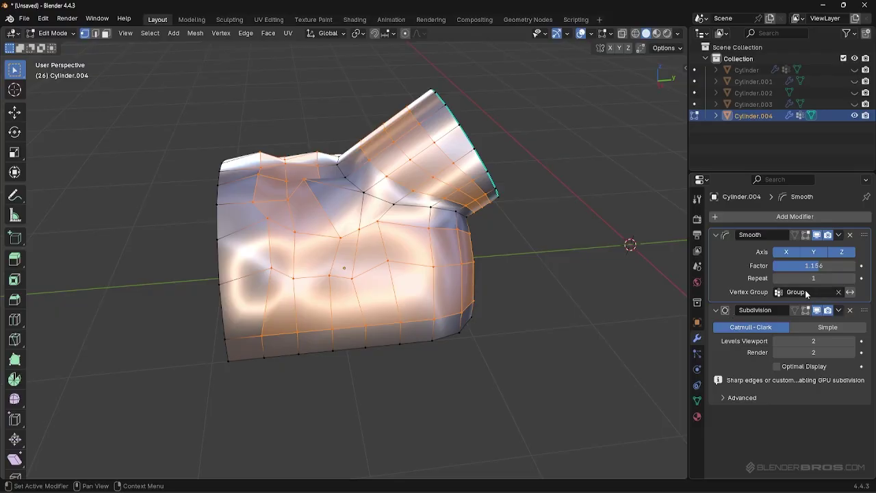
pyautogui.moveTo(813, 266); pyautogui.dragTo(832, 266)
pyautogui.press('Tab')
pyautogui.moveTo(480, 205); pyautogui.dragTo(596, 287, button='middle')
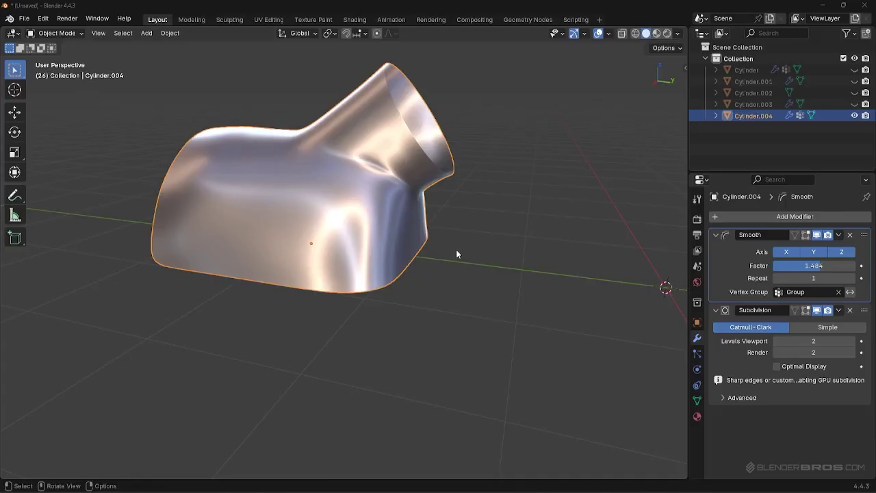
# Apply the zebra-stripe MatCap to the viewport shading.
pyautogui.moveTo(592, 119); pyautogui.dragTo(609, 109, button='middle')
pyautogui.click(678, 32)
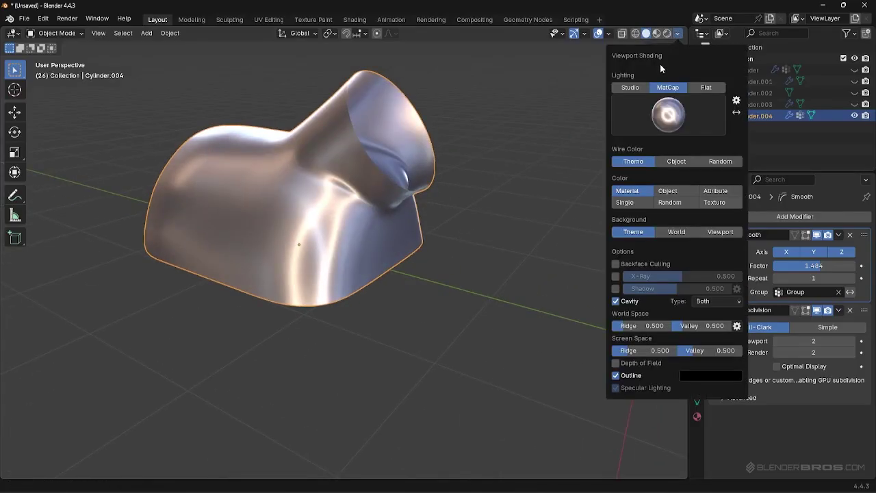
pyautogui.click(680, 121)
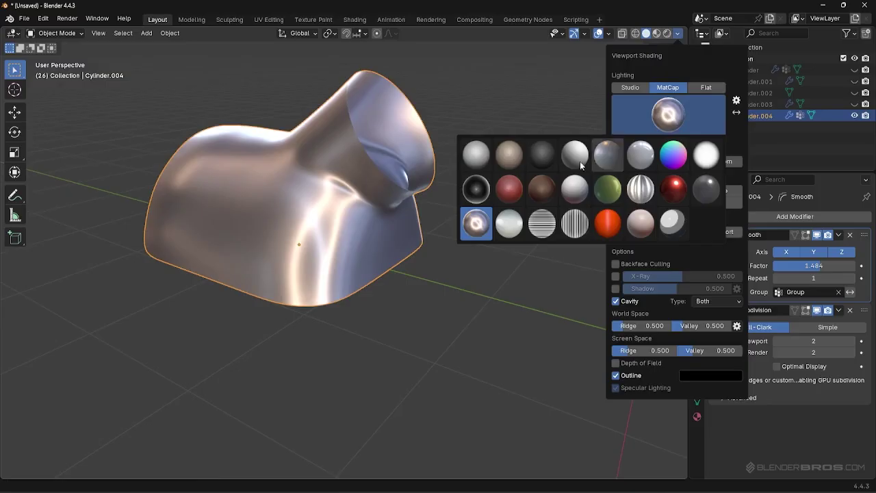
pyautogui.click(548, 228)
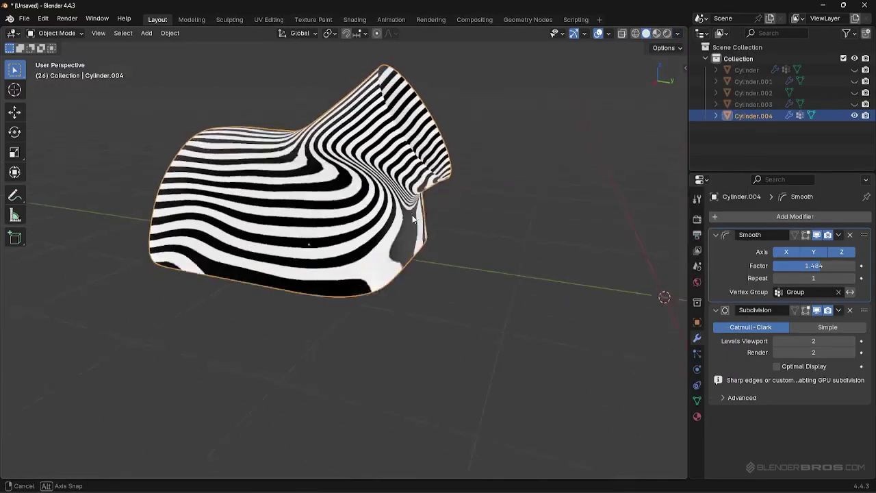
pyautogui.moveTo(329, 221)
pyautogui.mouseDown(button='middle')
pyautogui.moveTo(191, 217)
pyautogui.moveTo(270, 218)
pyautogui.mouseUp(button='middle')
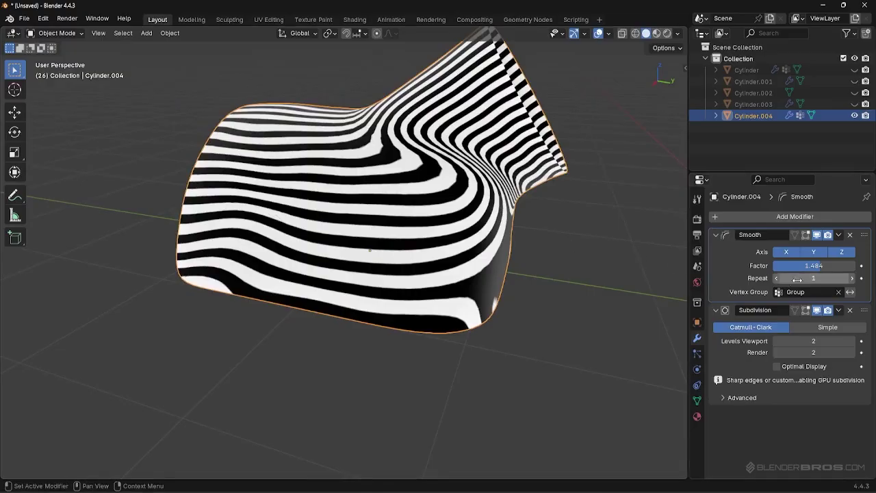
# Compare the stripes with Smooth off and on, then raise its factor to 1.511.
pyautogui.click(817, 235)
pyautogui.click(817, 235)
pyautogui.moveTo(408, 237); pyautogui.dragTo(377, 250, button='middle')
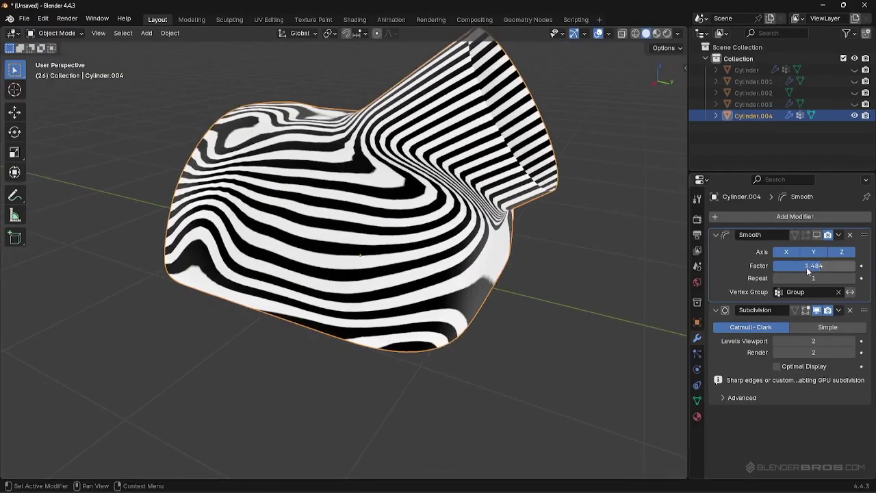
pyautogui.click(817, 235)
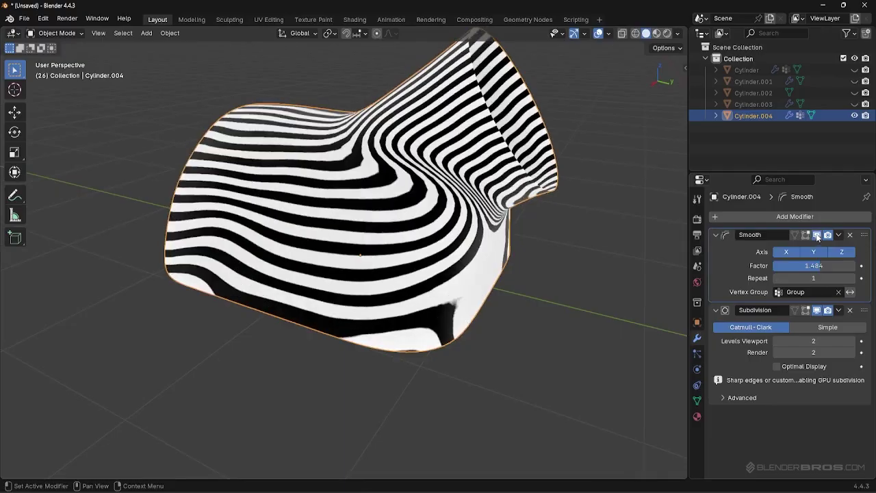
pyautogui.keyDown('shift'); pyautogui.moveTo(824, 265); pyautogui.dragTo(807, 277); pyautogui.keyUp('shift')
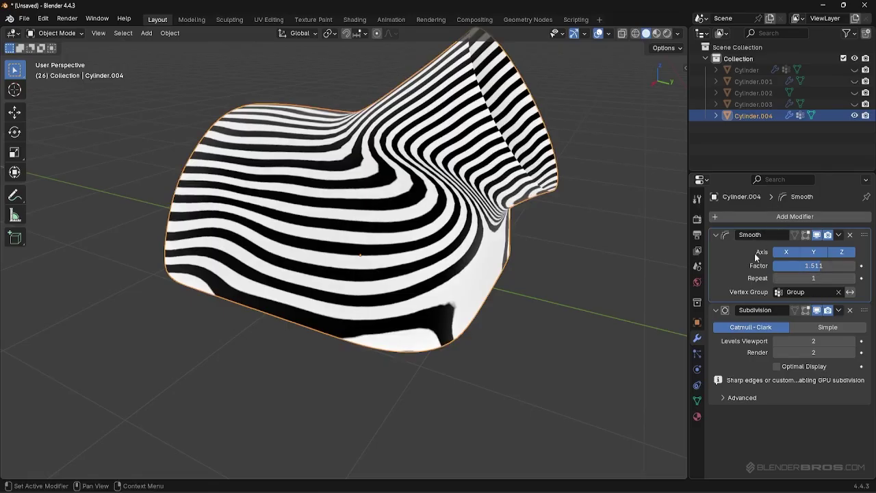
# Duplicate Smooth as Smooth.001 above it at factor 1.030, and hide the original Smooth in the viewport.
pyautogui.click(840, 236)
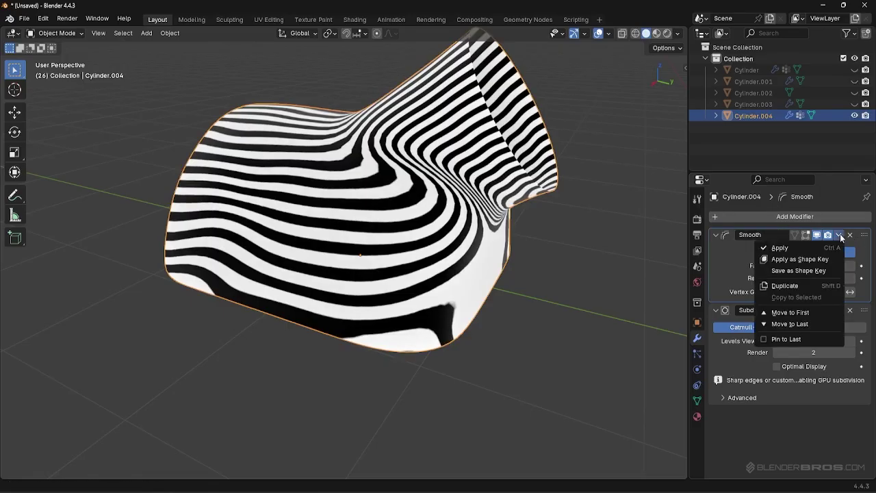
pyautogui.click(817, 284)
pyautogui.moveTo(864, 310); pyautogui.dragTo(859, 233)
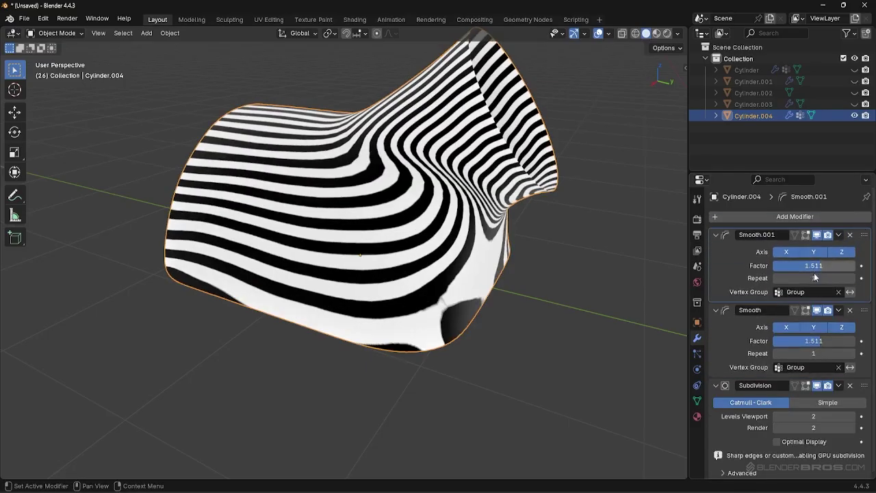
pyautogui.moveTo(821, 267)
pyautogui.mouseDown()
pyautogui.moveTo(786, 267)
pyautogui.moveTo(815, 274)
pyautogui.mouseUp()
pyautogui.click(817, 311)
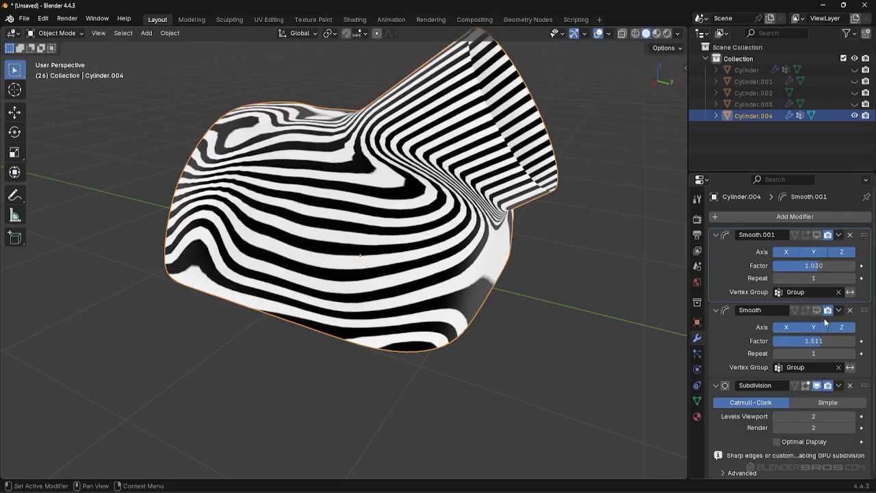
pyautogui.click(678, 33)
# Switch the viewport matcap to plain grey, then to shiny chrome.
pyautogui.click(667, 111)
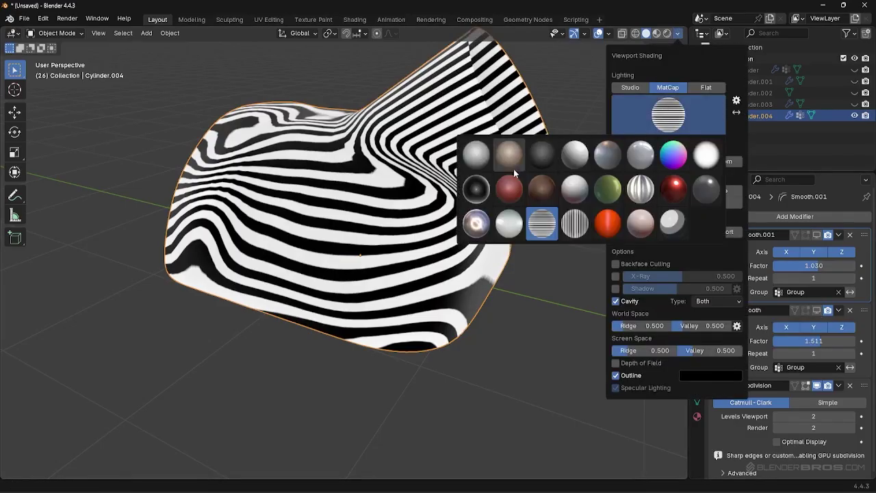
pyautogui.click(478, 159)
pyautogui.click(678, 33)
pyautogui.click(676, 130)
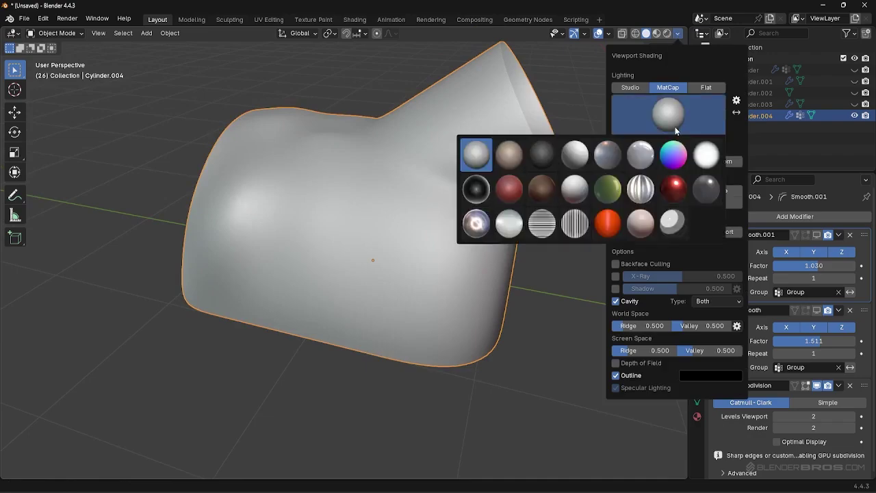
pyautogui.click(640, 188)
# Re-enable Smooth.001 and the original Smooth in the viewport while orbiting the tube opening.
pyautogui.moveTo(640, 188); pyautogui.dragTo(583, 249, button='middle')
pyautogui.click(817, 310)
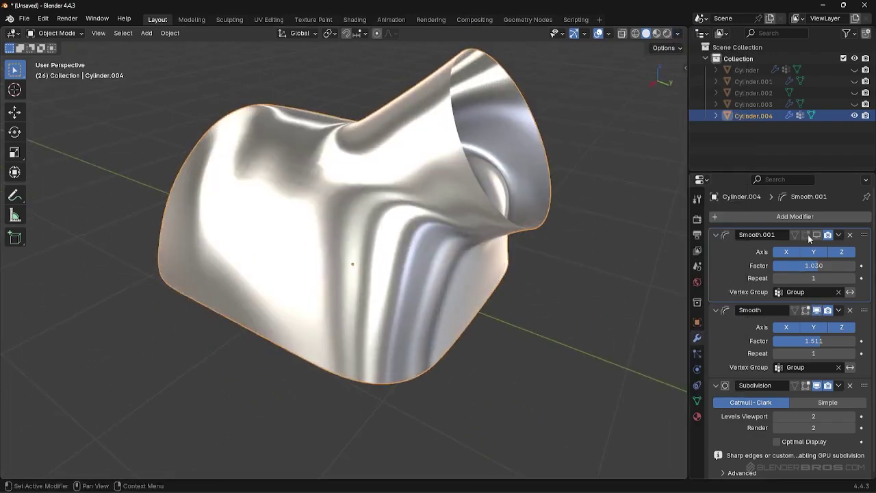
pyautogui.click(817, 234)
pyautogui.moveTo(418, 233); pyautogui.dragTo(448, 236, button='middle')
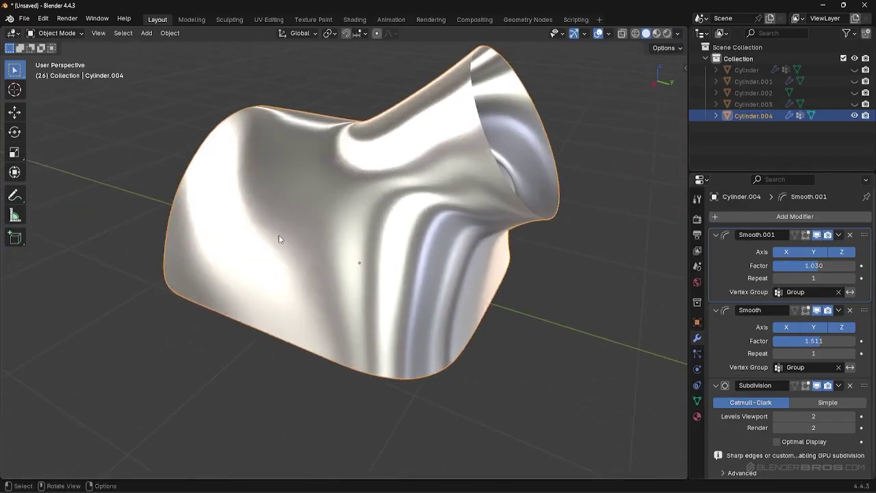
# Restore the zebra-stripe matcap and toggle each Smooth modifier to compare, ending with both on.
pyautogui.click(677, 33)
pyautogui.click(669, 127)
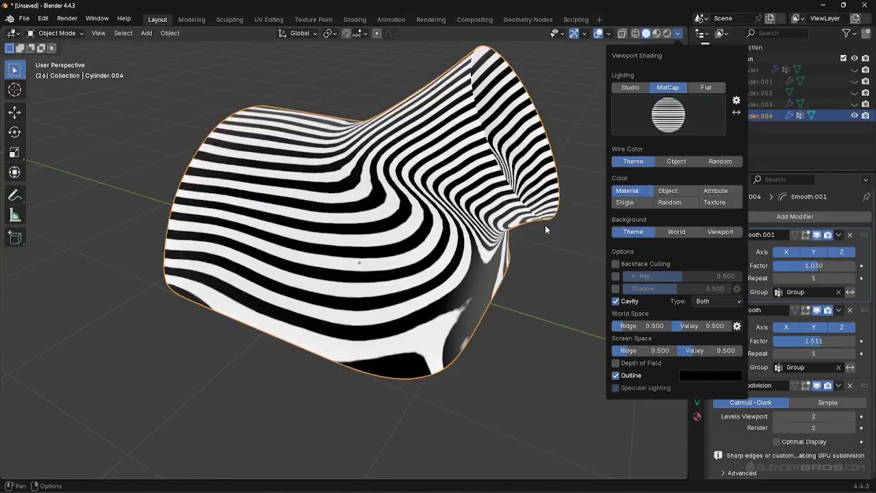
pyautogui.click(544, 224)
pyautogui.click(817, 236)
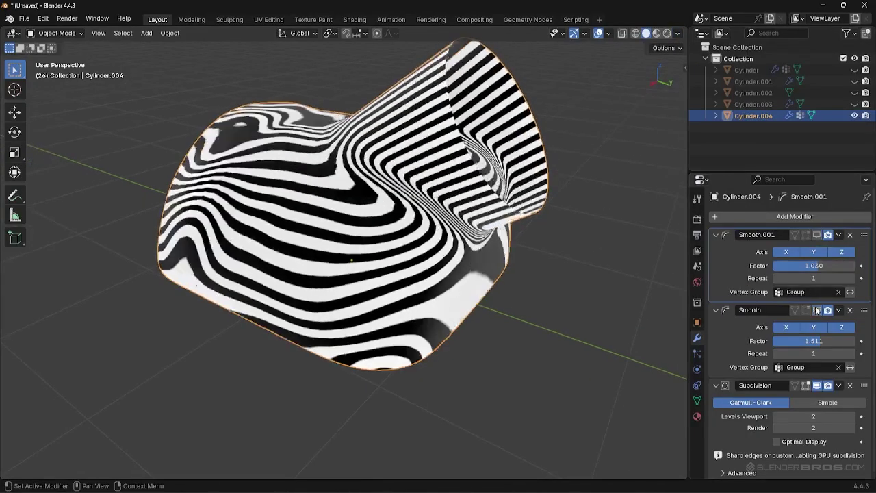
pyautogui.click(818, 311)
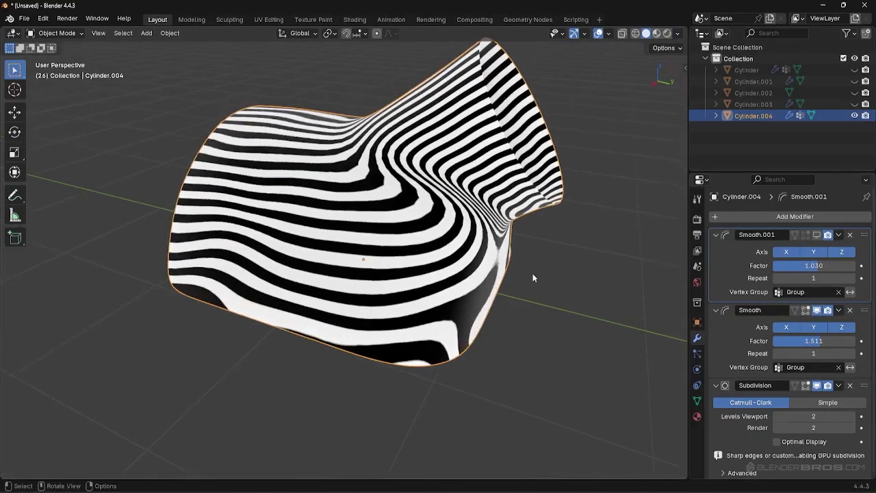
pyautogui.click(818, 235)
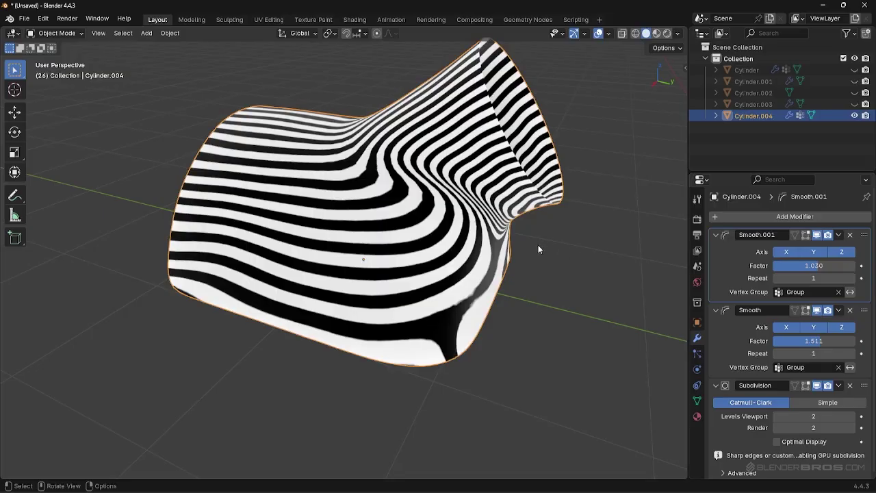
# Orbit and zoom the view to bring both cylinders into frame.
pyautogui.moveTo(468, 238); pyautogui.dragTo(422, 241, button='middle')
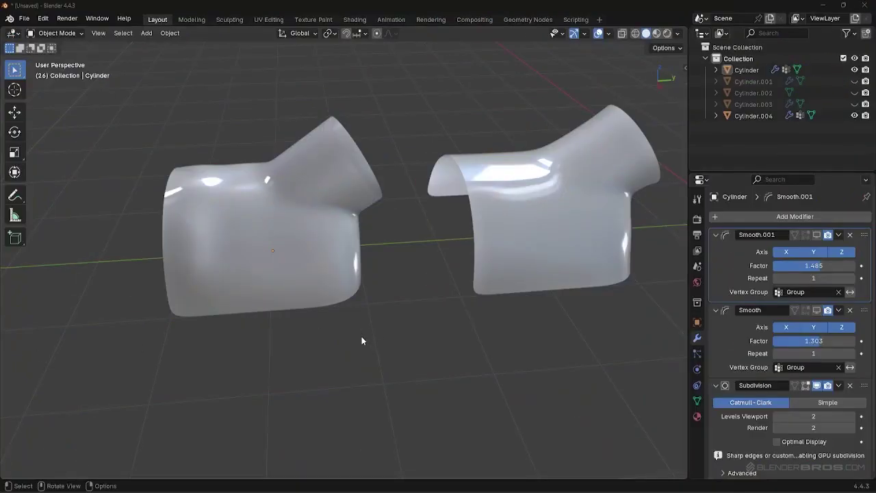
pyautogui.moveTo(361, 328); pyautogui.dragTo(327, 287, button='middle')
pyautogui.scroll(4, 327, 287)
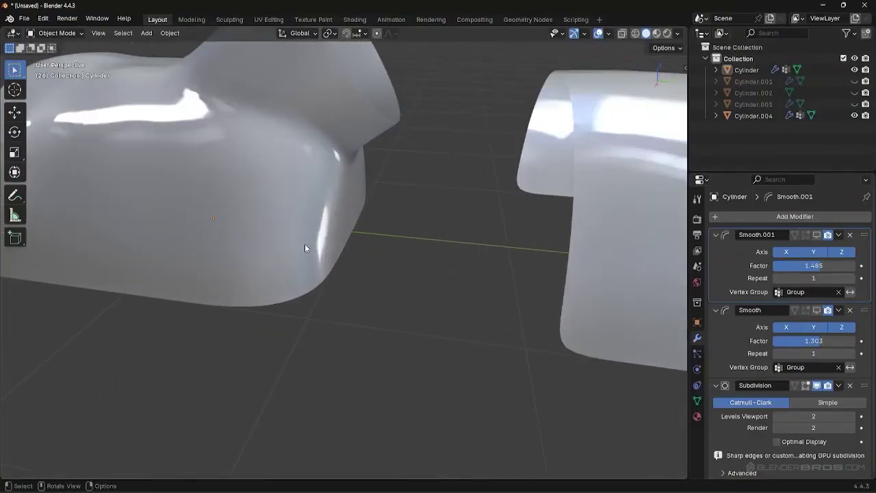
pyautogui.scroll(-5, 311, 234)
pyautogui.moveTo(309, 233); pyautogui.dragTo(348, 217, button='middle')
# Select the original Cylinder, then Cylinder.004, and orbit around both to compare them.
pyautogui.click(302, 198)
pyautogui.scroll(3, 347, 218)
pyautogui.click(397, 191)
pyautogui.moveTo(397, 192); pyautogui.dragTo(440, 181, button='middle')
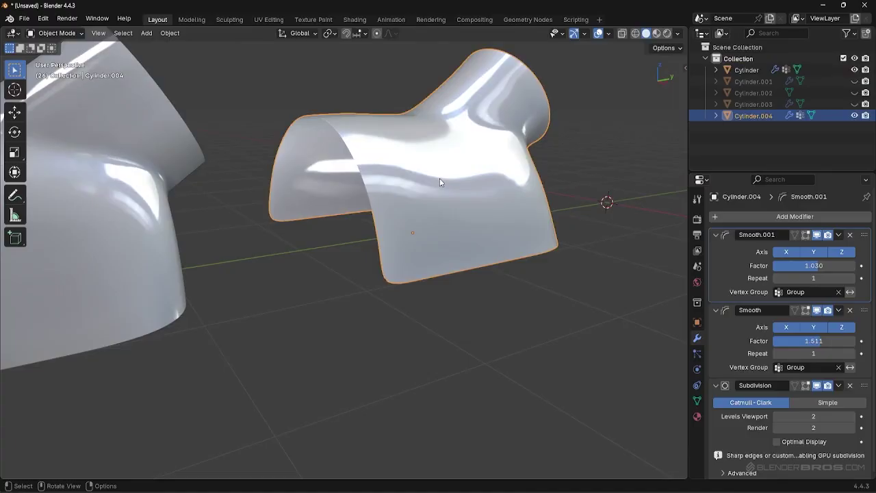
pyautogui.moveTo(440, 178); pyautogui.dragTo(397, 239, button='middle')
pyautogui.scroll(-2, 354, 250)
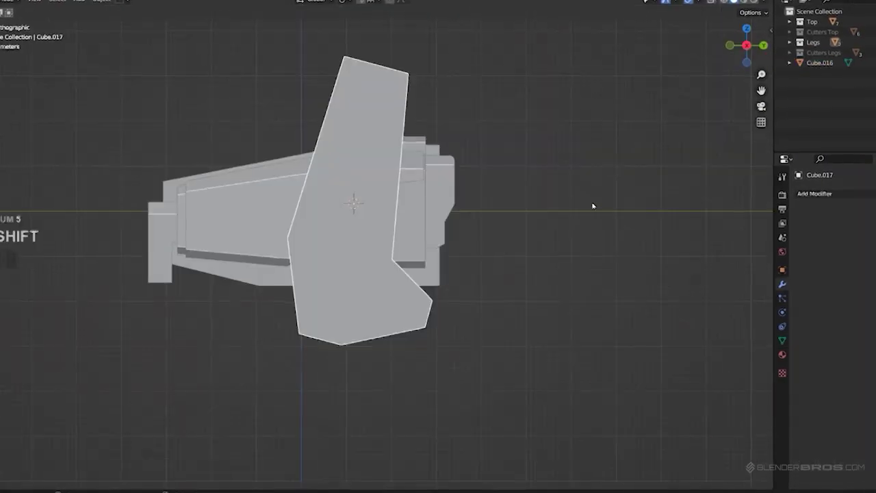
# Rotate the selected mech part Cube.018 with R.
pyautogui.press('r')
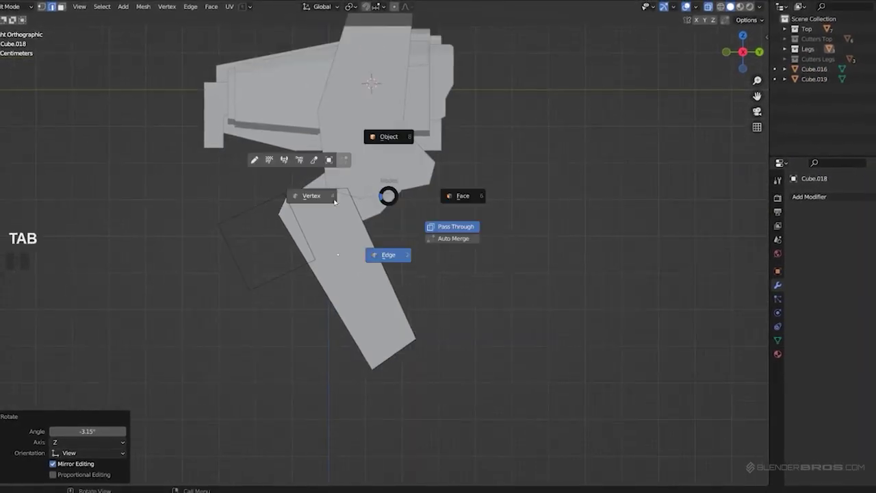